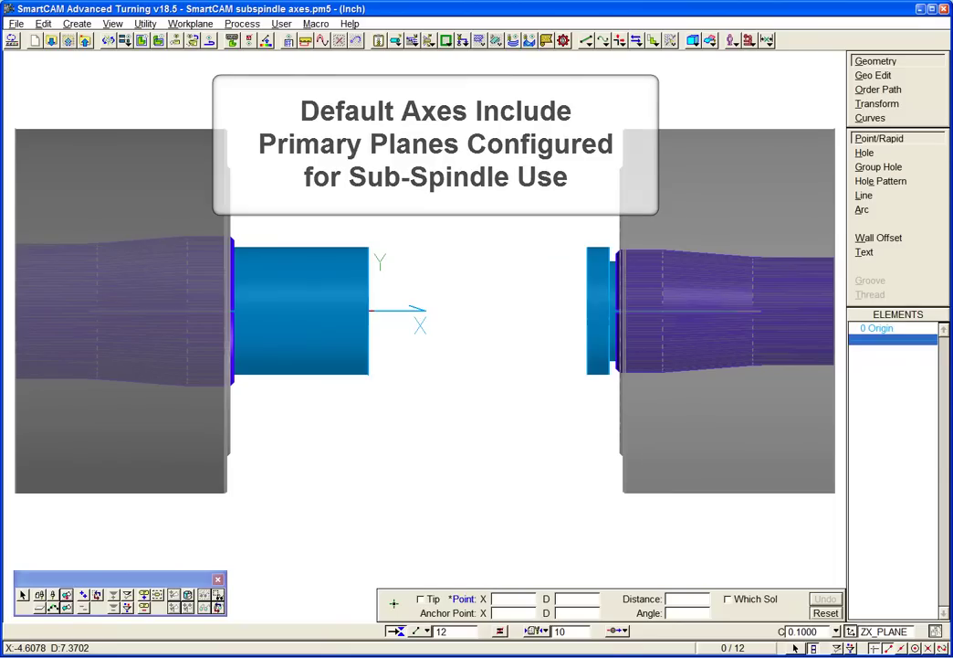
Step: Preview the SUB_ZX workplane from the WORKPLANES list, then make ZX_PLANE active again
click(905, 631)
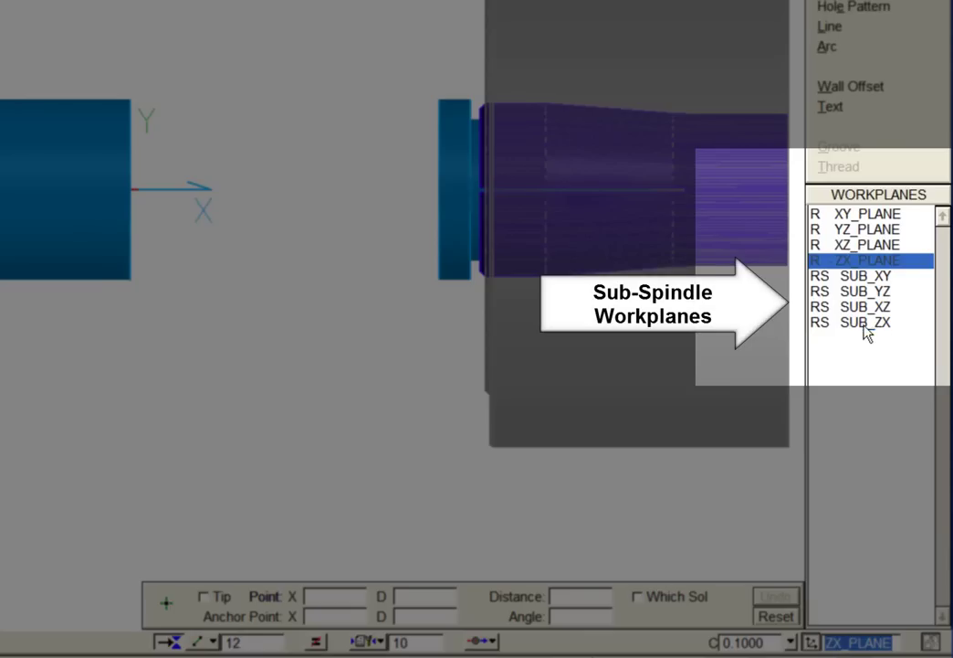
click(868, 328)
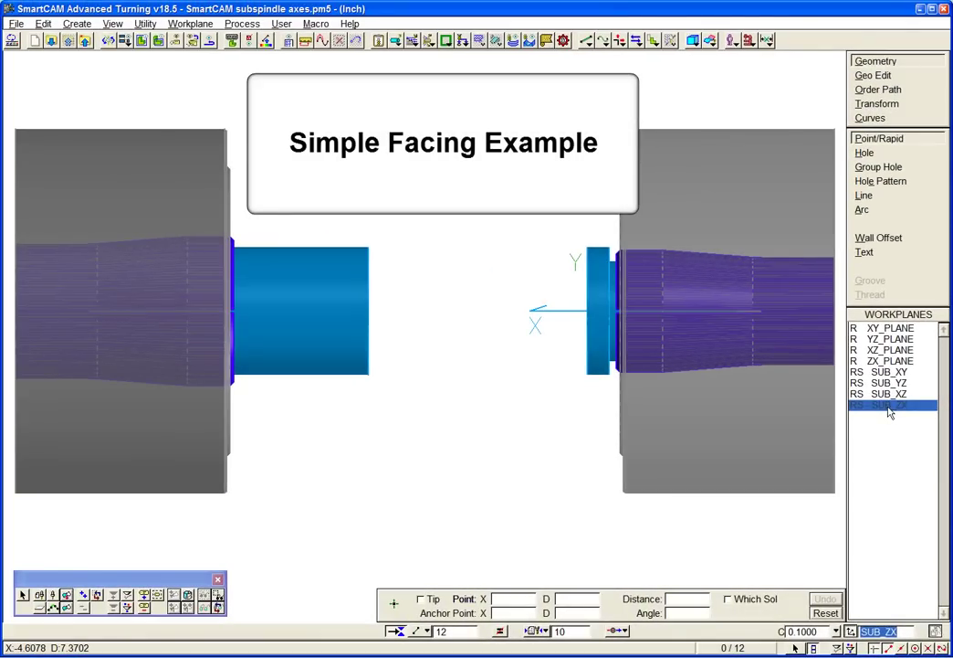
click(891, 361)
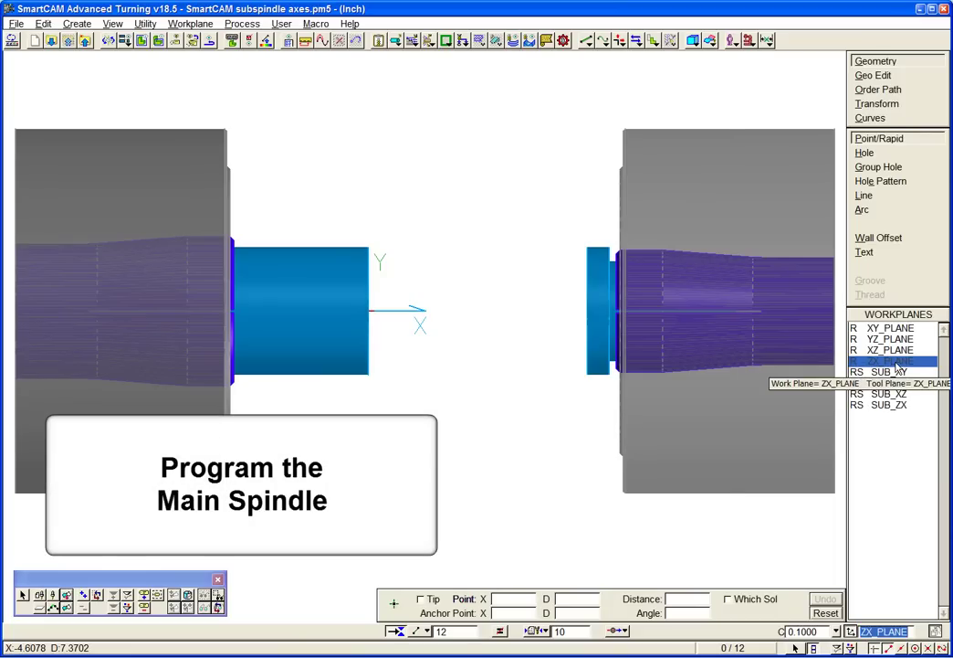
Step: Create a step 10 Facing Profile process on the main-spindle part's end face
key(ctrl+j)
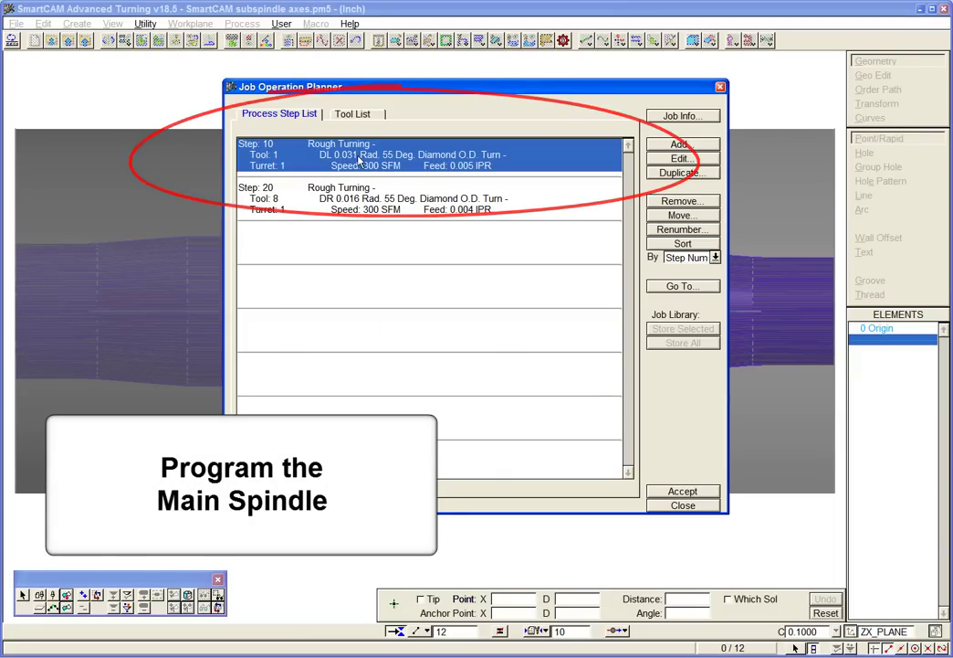
double_click(359, 160)
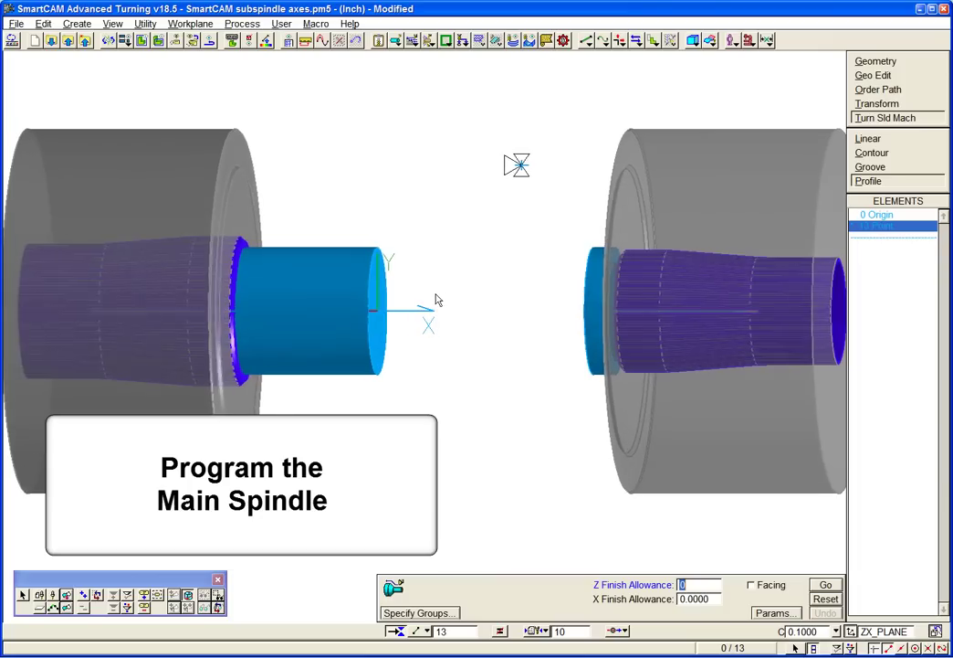
click(383, 327)
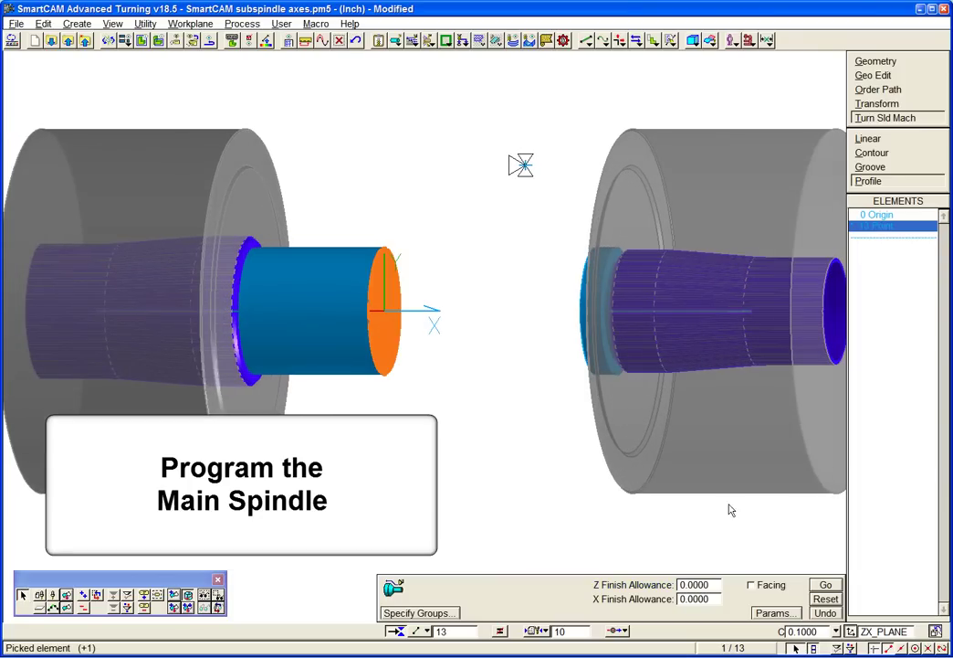
click(771, 586)
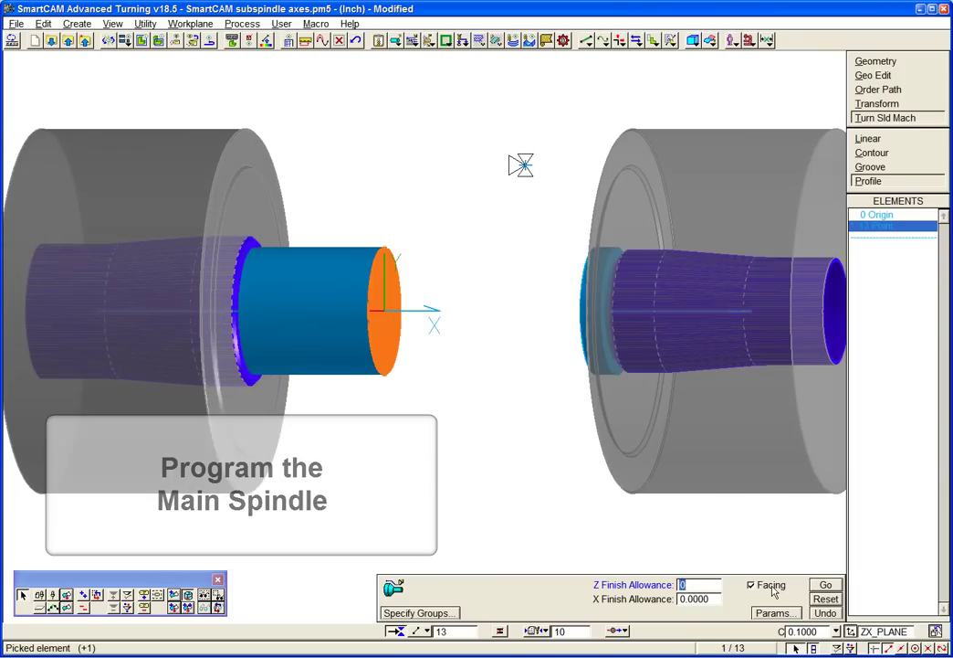
click(825, 585)
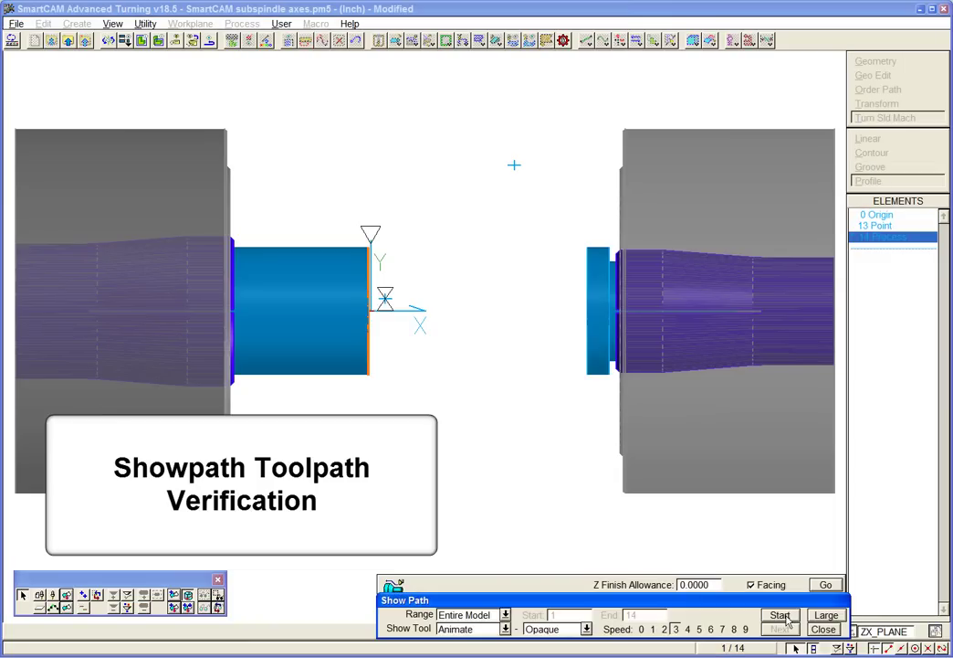
Step: Animate the main-spindle facing toolpath with Show Path and close the preview
click(783, 615)
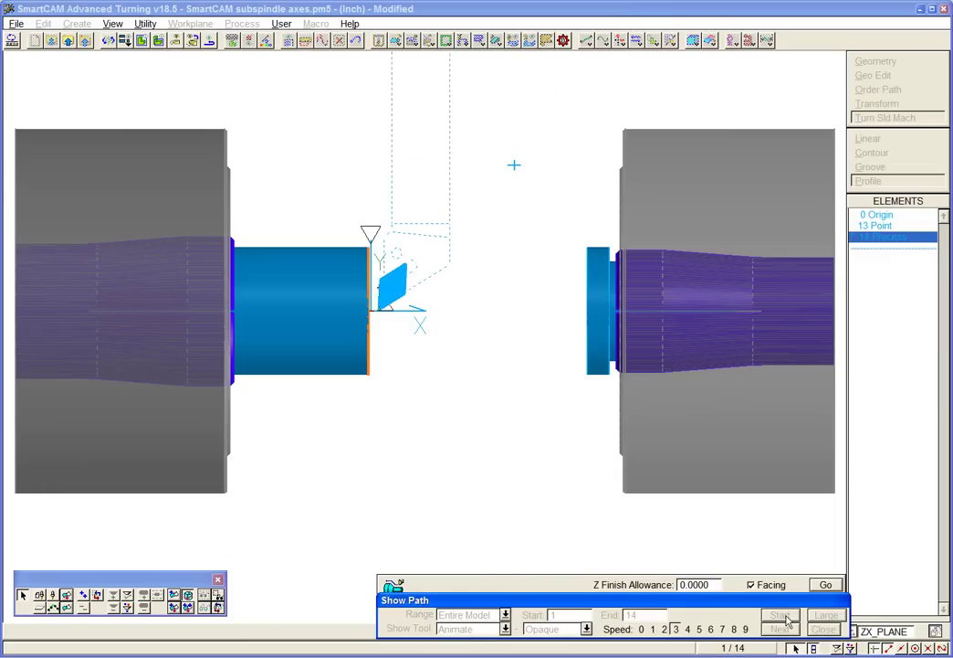
click(822, 630)
click(378, 41)
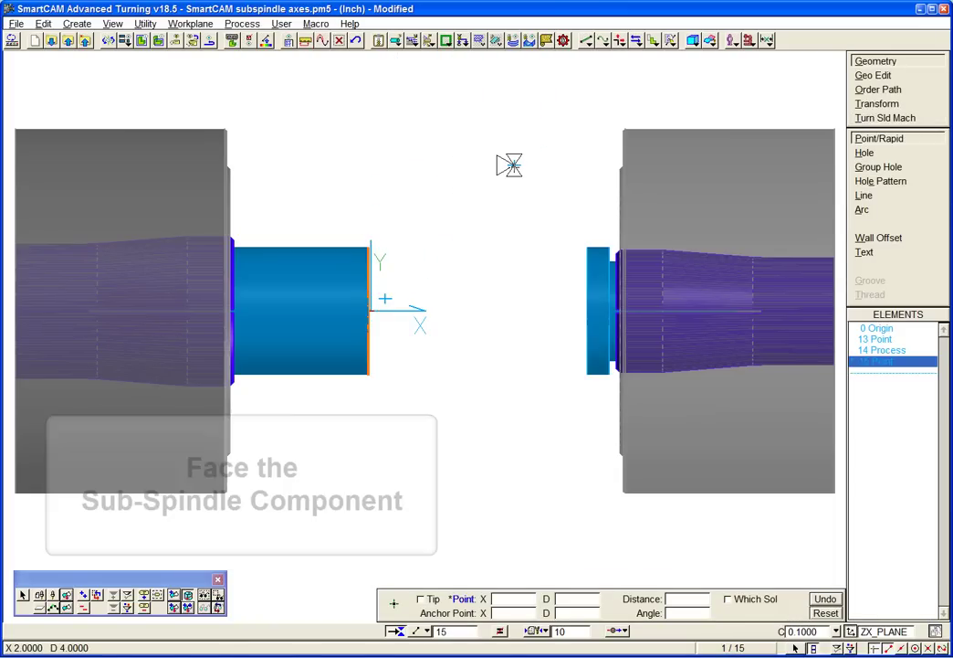
Step: Make step 20 rough turning the current operation and activate the SUB_ZX workplane
click(378, 41)
click(370, 200)
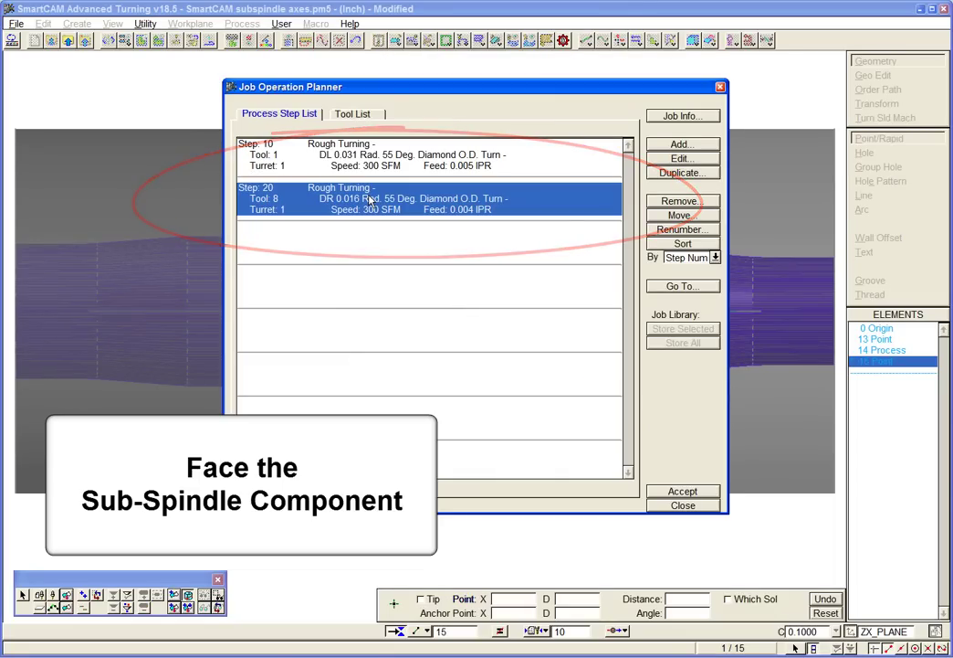
click(684, 490)
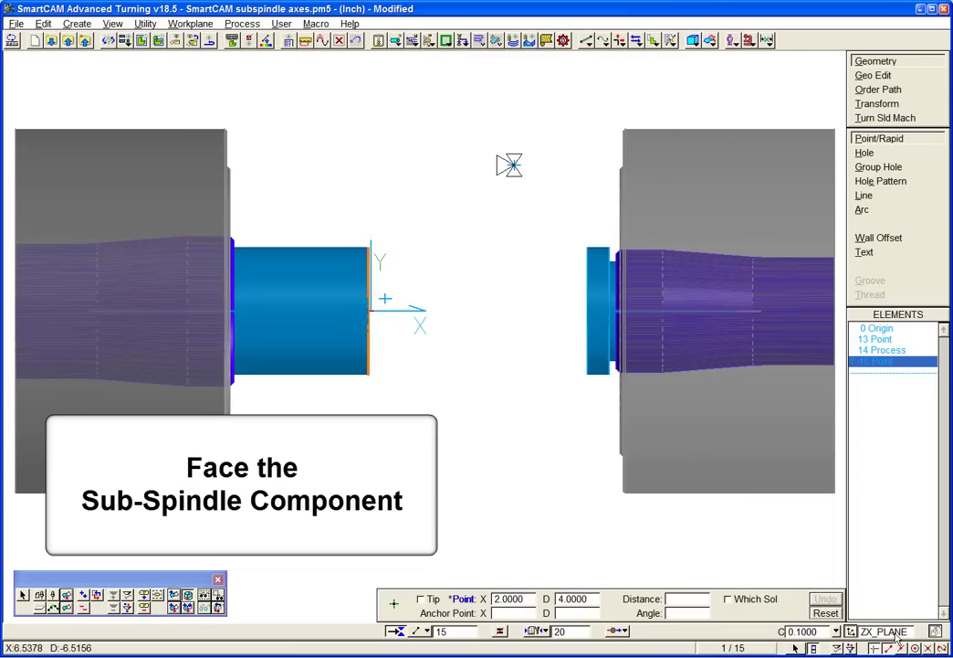
click(897, 635)
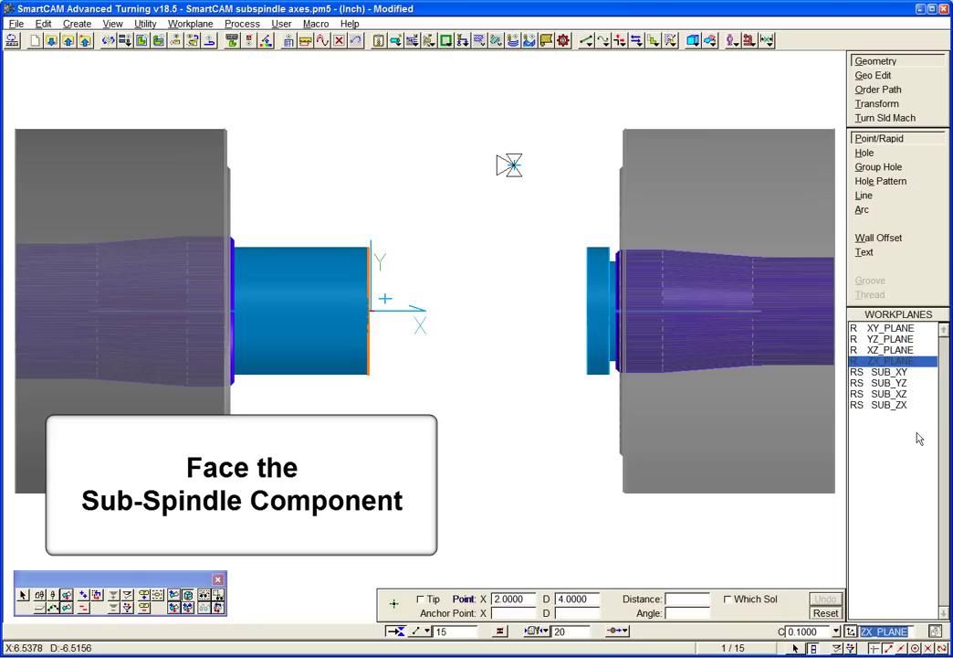
click(890, 404)
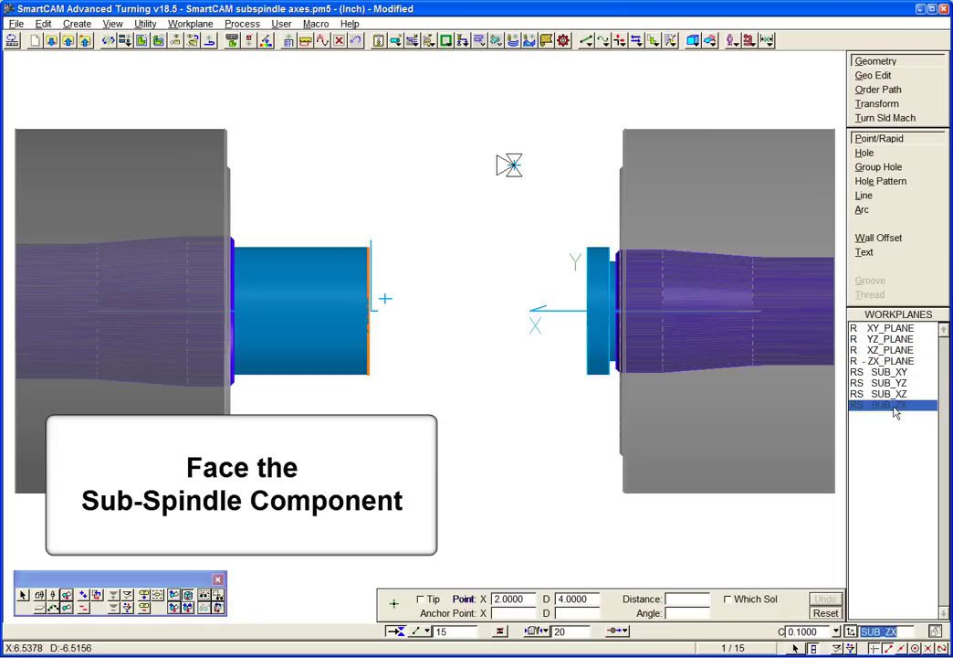
Step: Generate a facing process on the sub-spindle part's end face
click(886, 118)
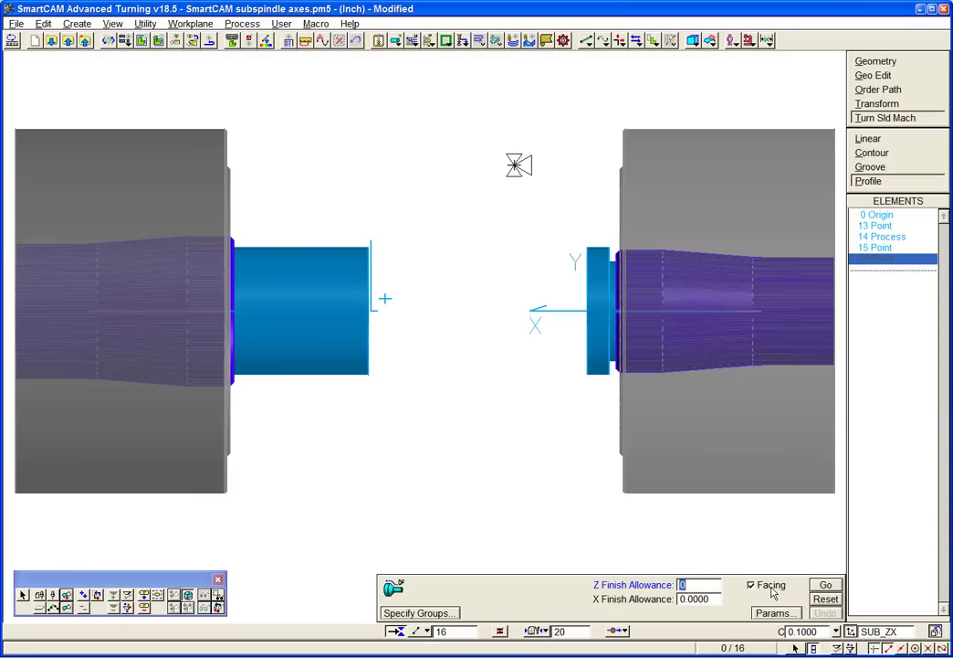
middle_drag(494, 330, 556, 340)
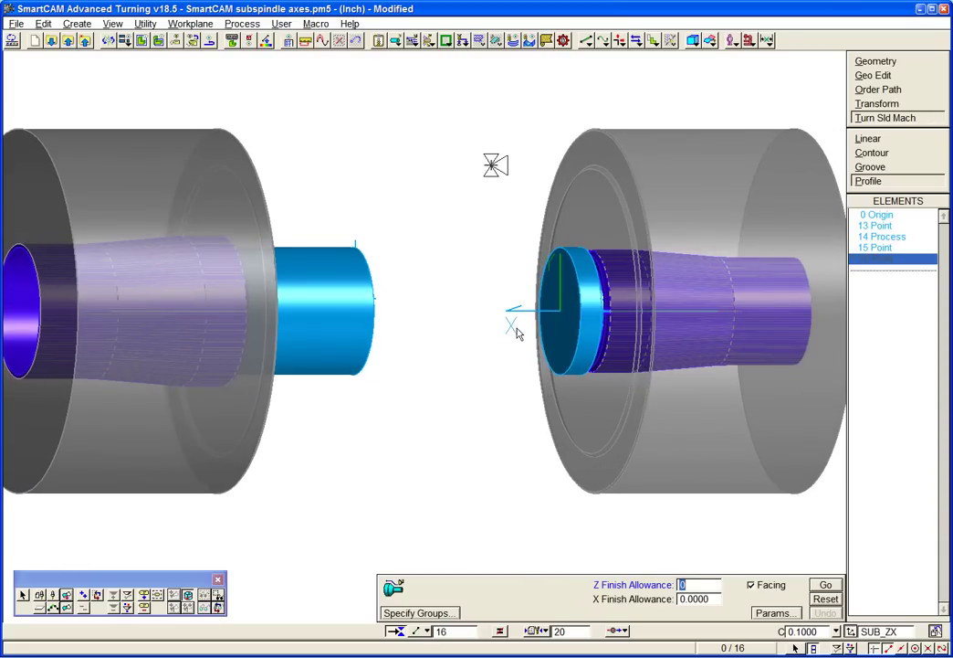
click(557, 340)
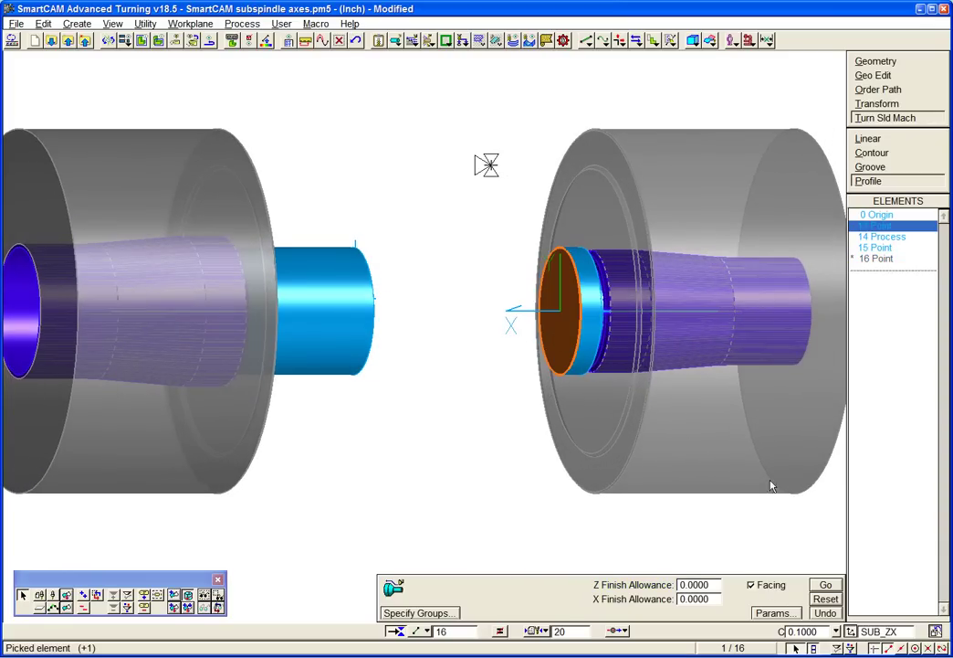
click(826, 585)
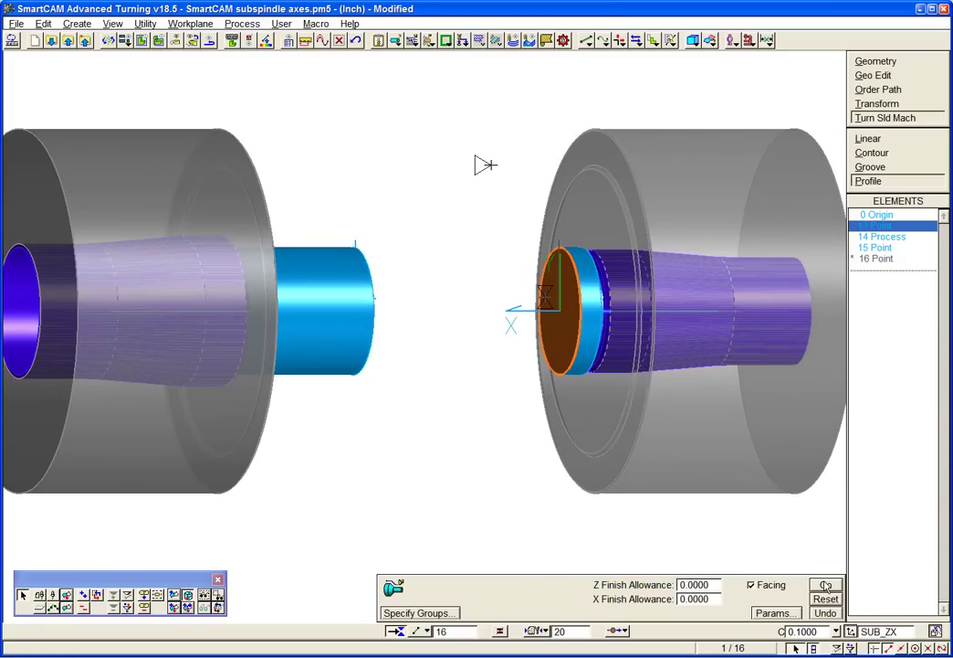
Step: Play back the sub-spindle facing toolpath in Show Path and close the verification
click(513, 40)
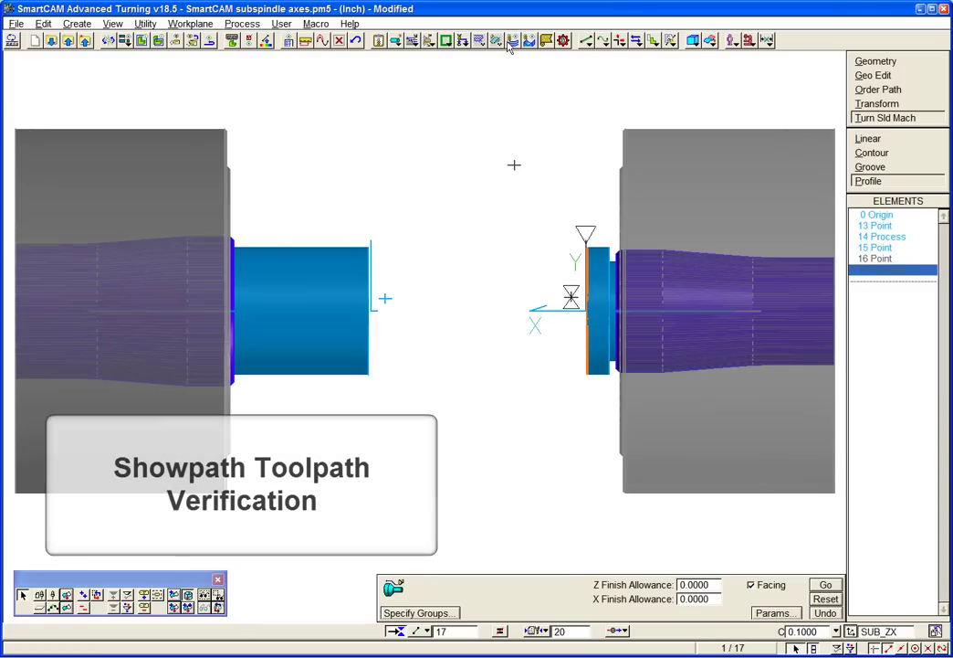
click(513, 40)
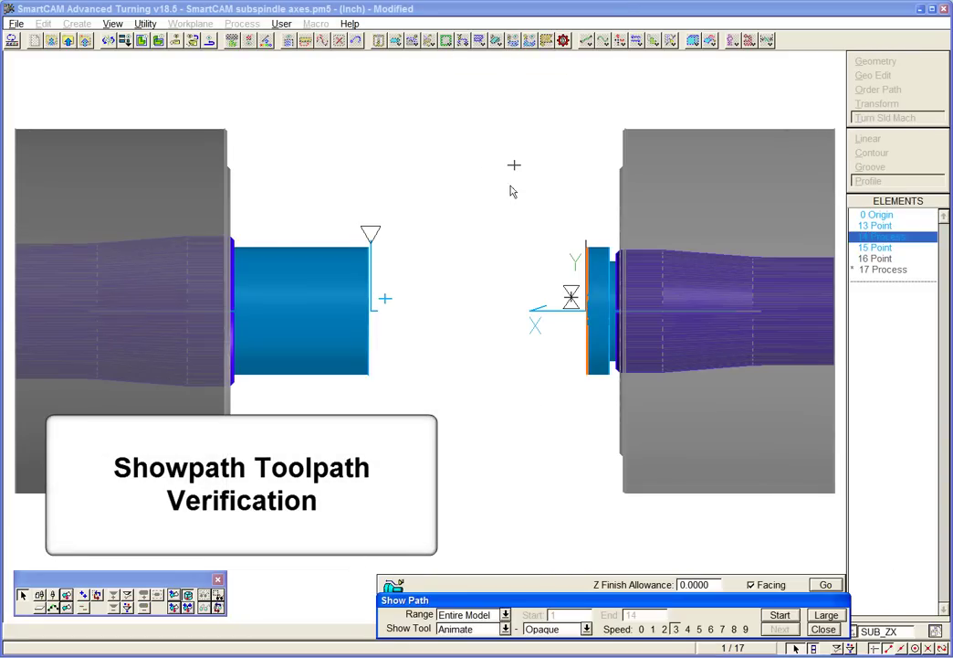
click(780, 616)
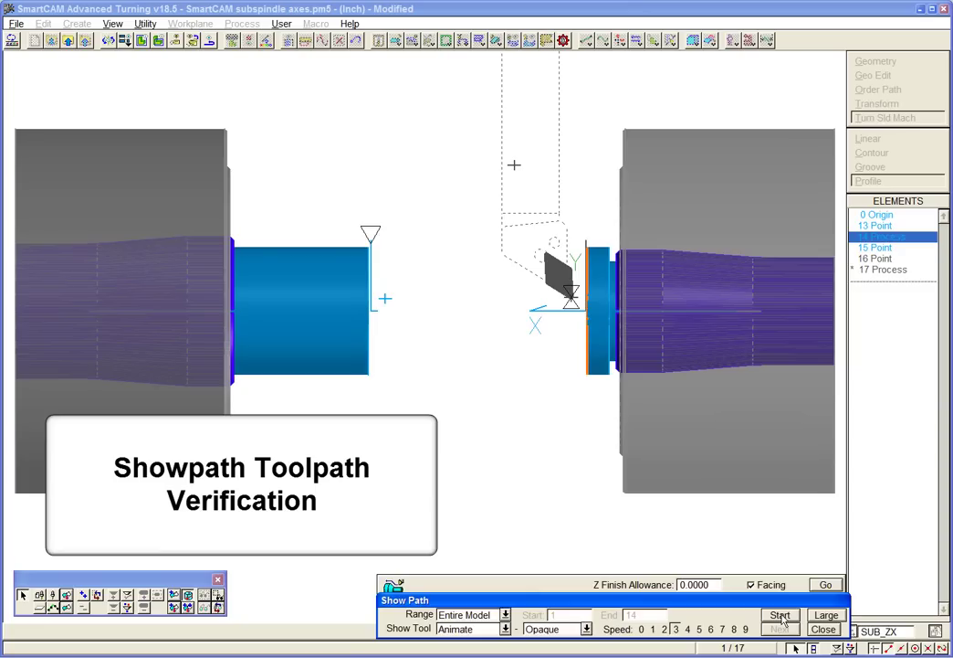
click(825, 629)
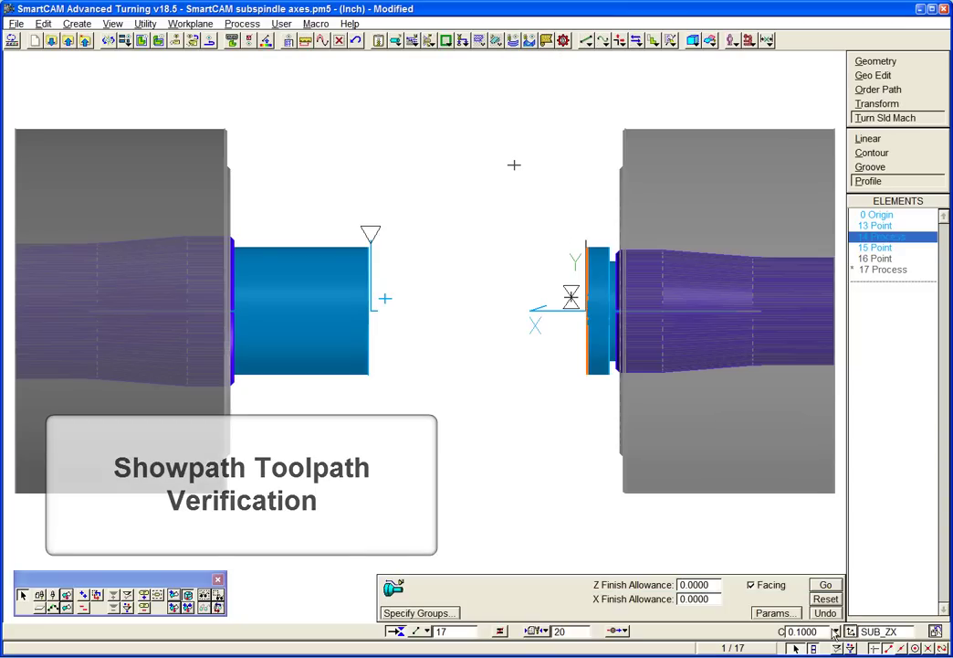
click(899, 632)
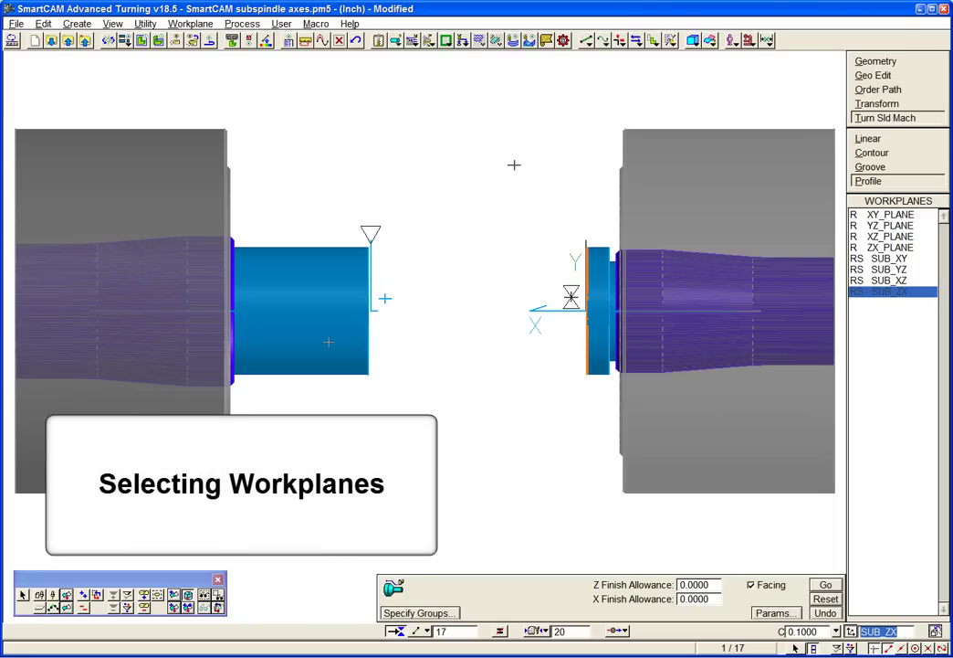
key(Up)
key(Up)
key(Up)
key(Up)
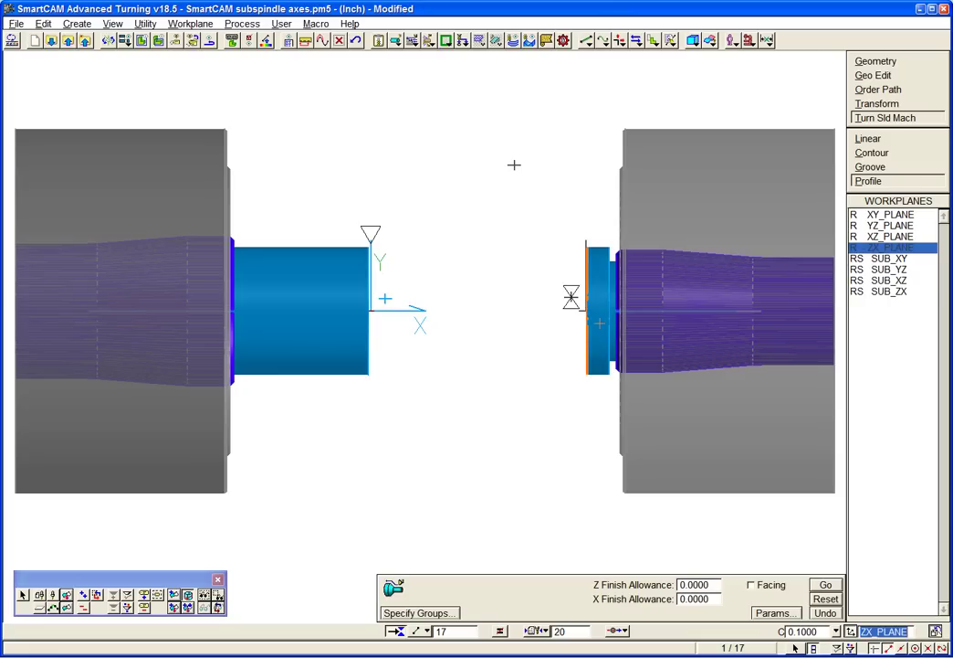
key(Down)
key(Down)
key(Down)
key(Down)
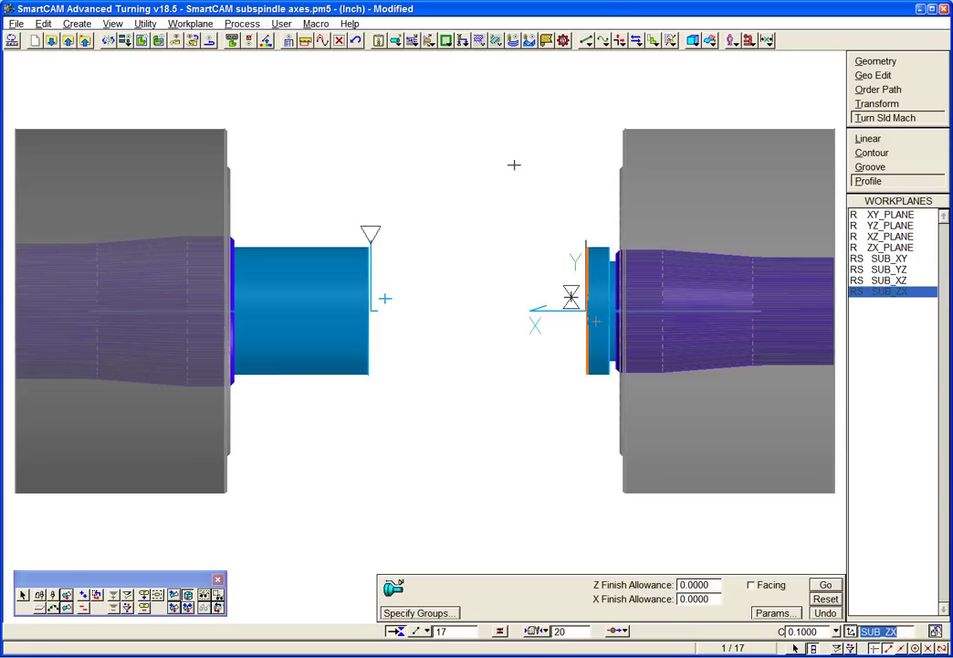
right_click(891, 431)
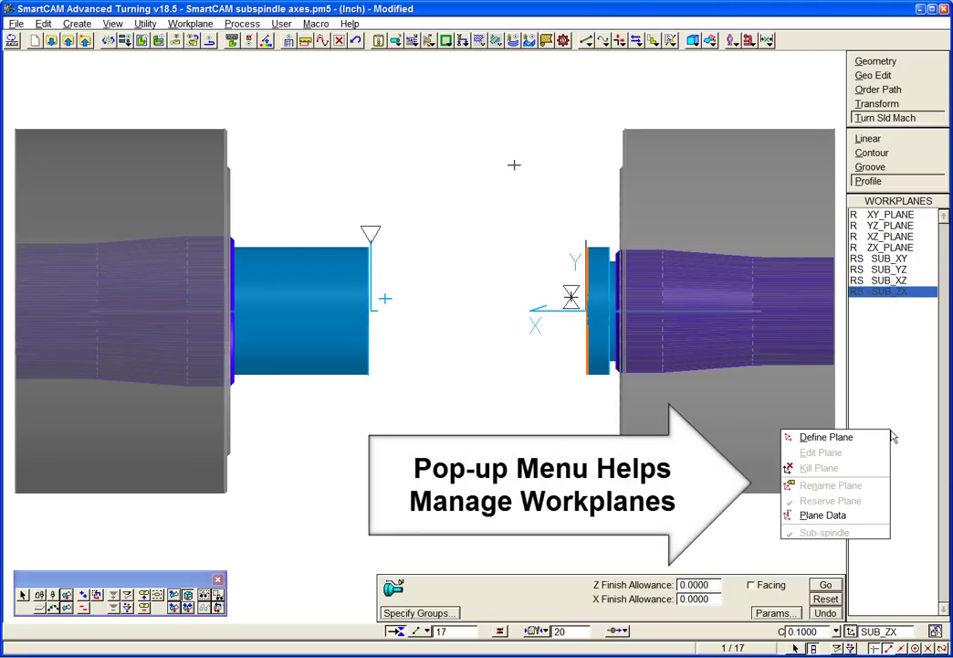
key(Escape)
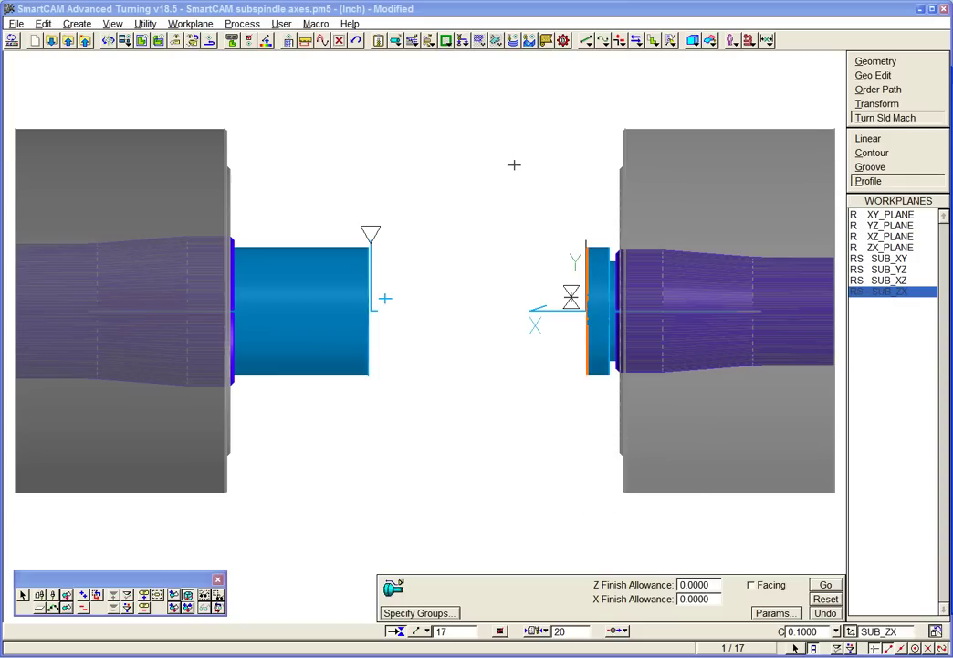
Step: Review the sub-spindle Z-Offset of 3 in Workplane > Offset Sub-spindle and cancel unchanged
click(188, 25)
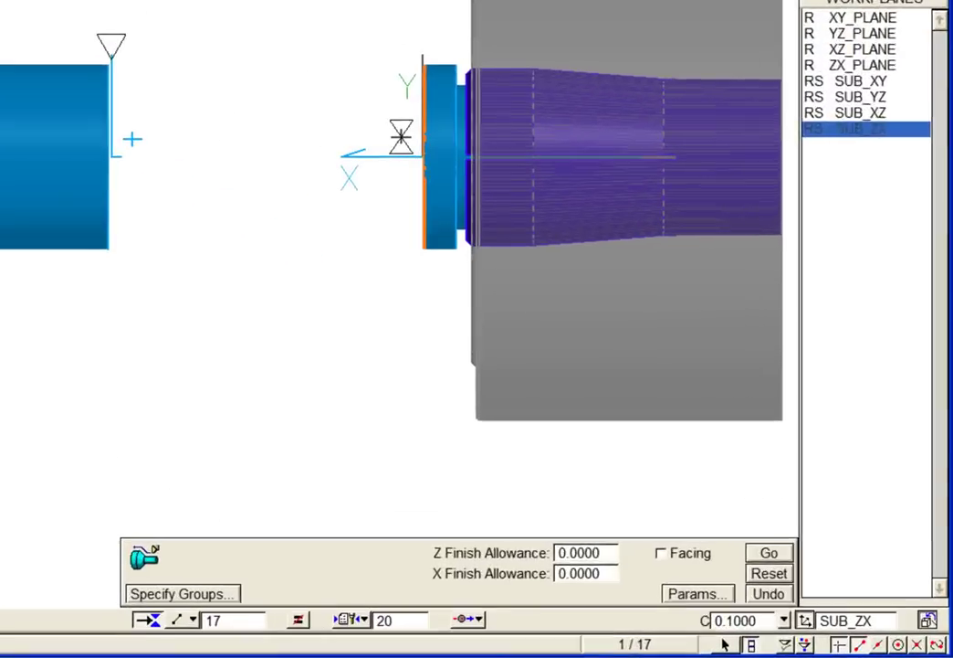
click(204, 147)
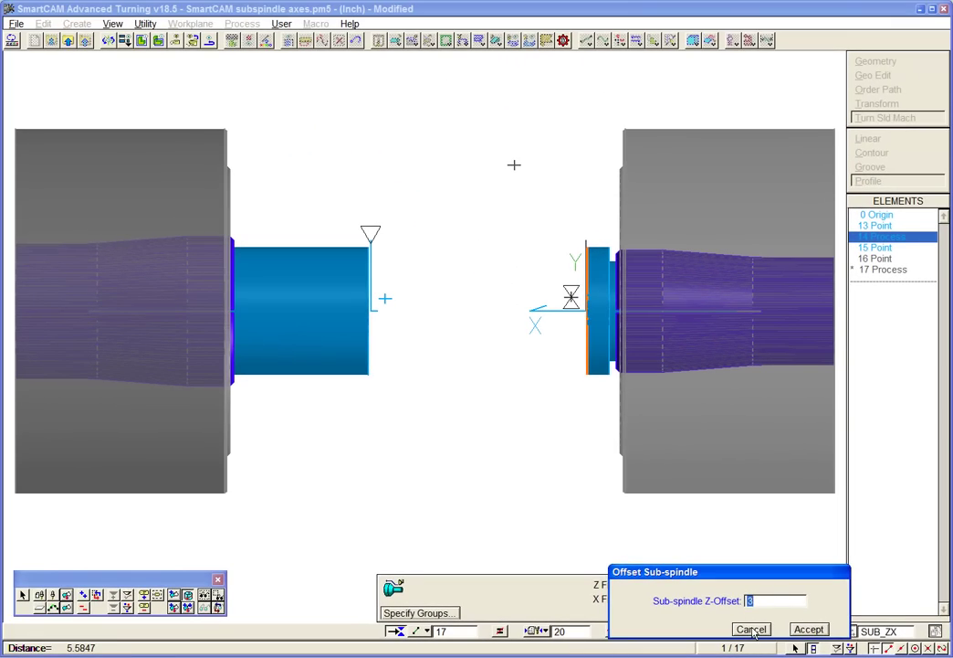
click(752, 631)
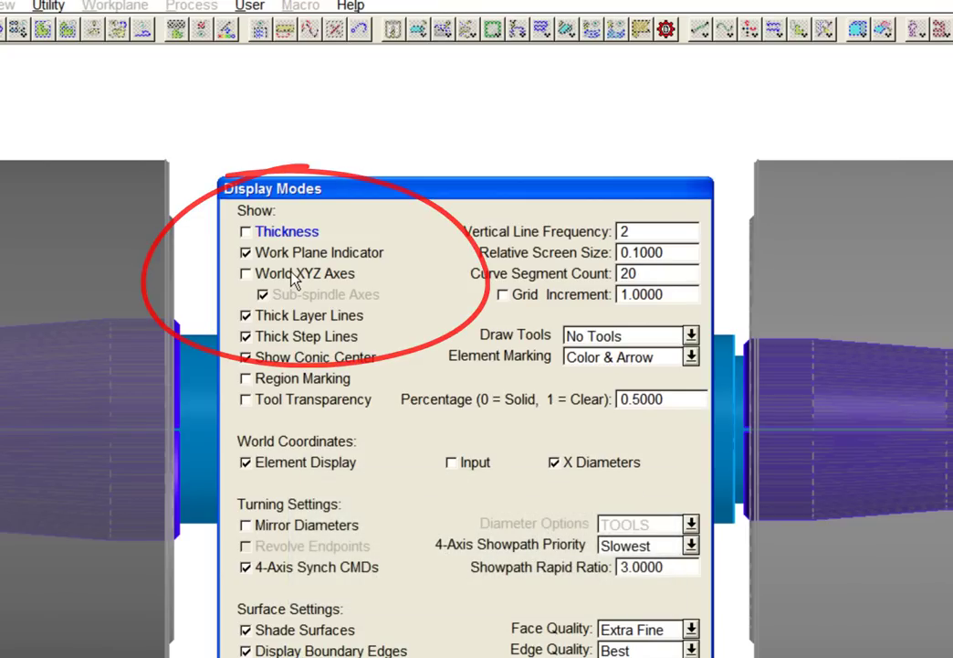
Step: Turn on World XYZ Axes in Display Modes and accept, then turn it back off
click(292, 274)
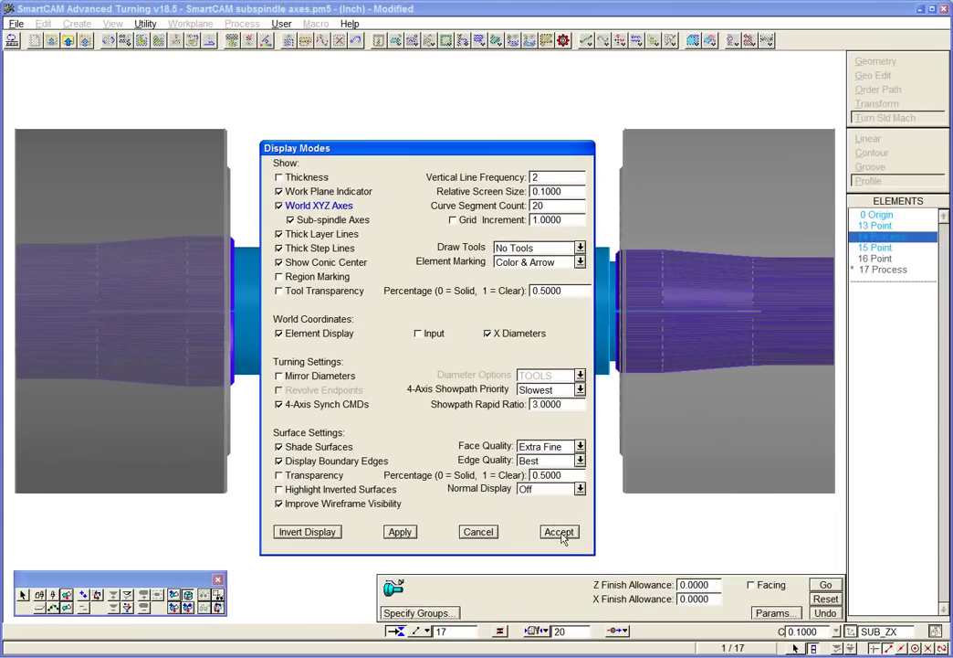
click(559, 531)
click(318, 210)
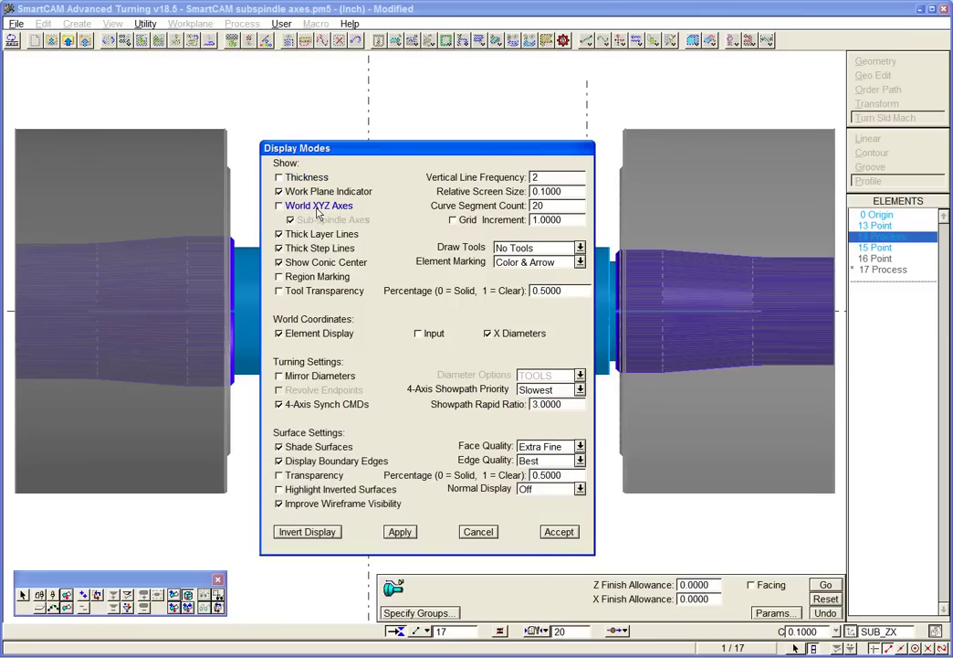
click(558, 531)
click(911, 630)
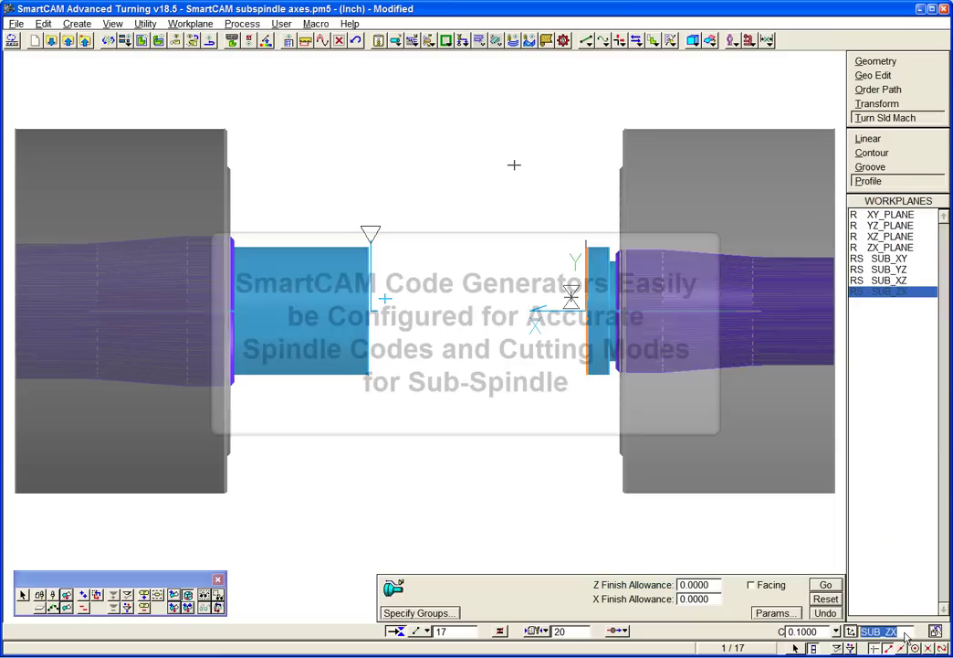
click(891, 248)
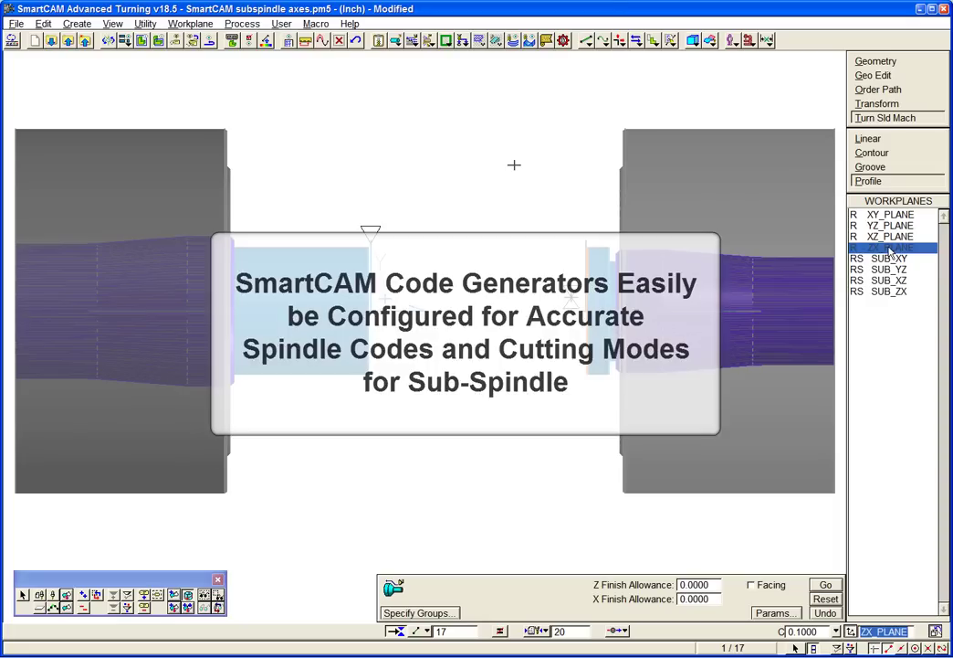
click(891, 291)
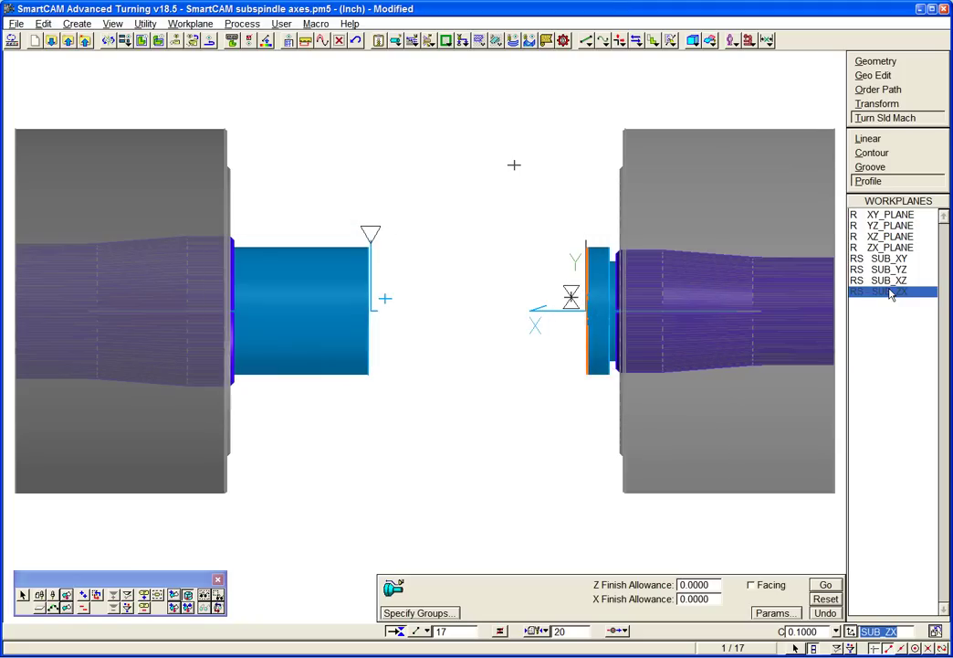
Step: Define a new workplane USER1 with Match TP and On Sub-spindle checked
right_click(883, 399)
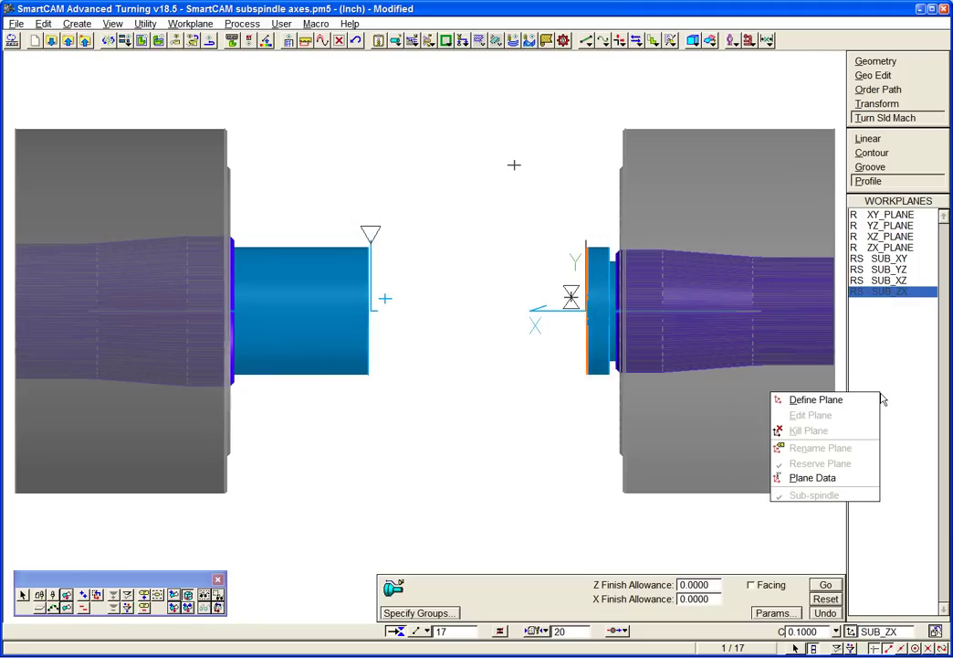
click(781, 397)
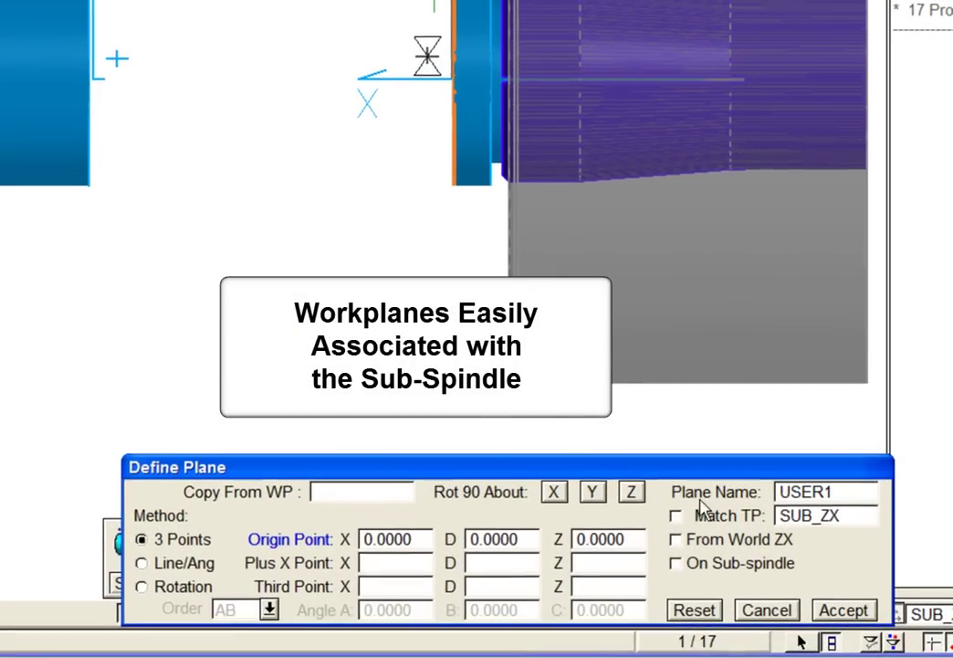
click(703, 551)
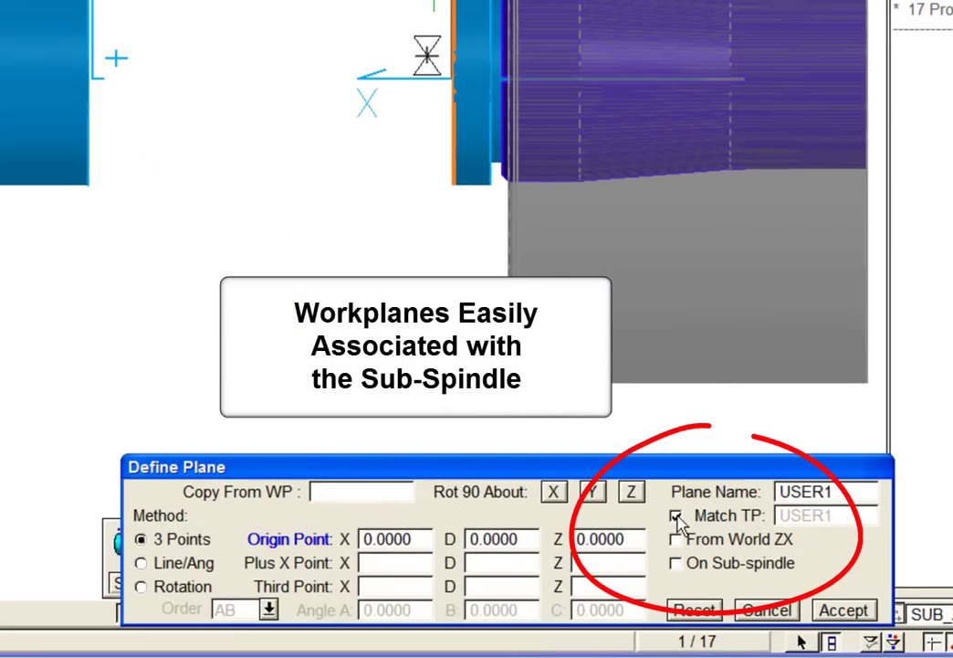
click(677, 564)
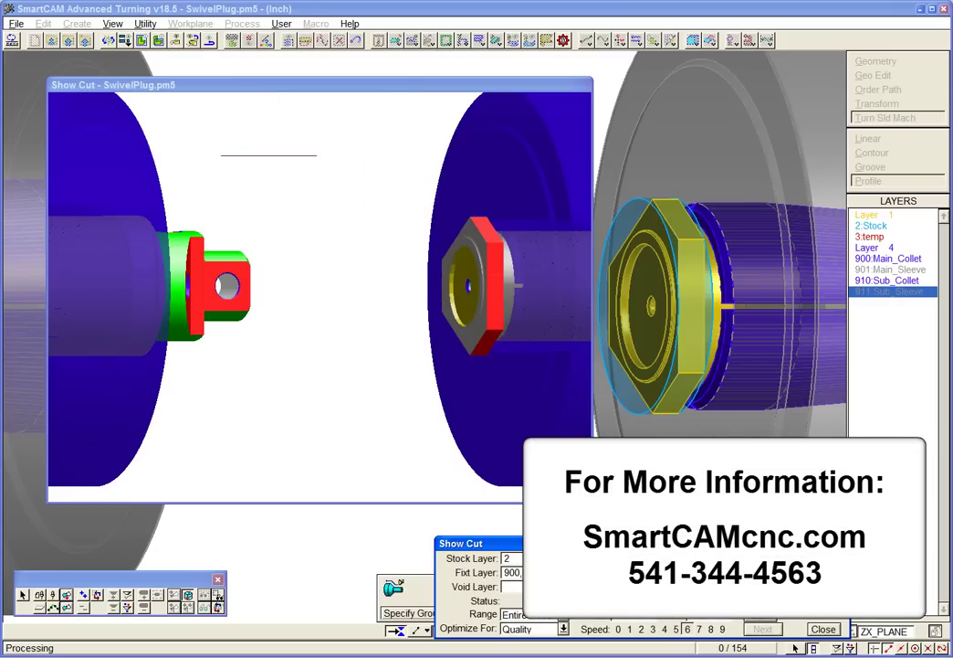
Step: Close the finished SwivelPlug.pm5 Show Cut simulation
click(825, 629)
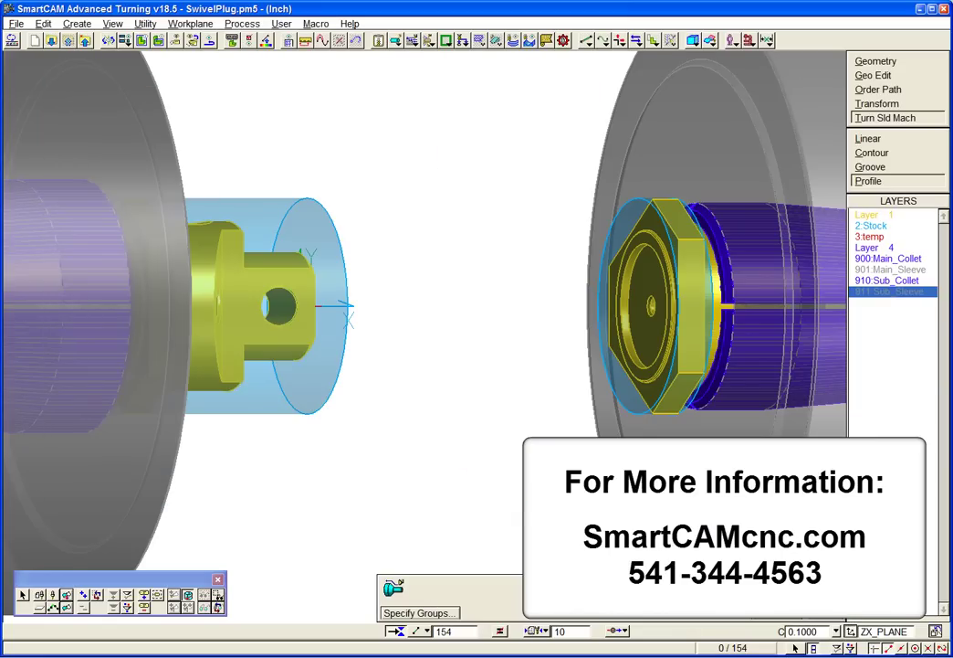